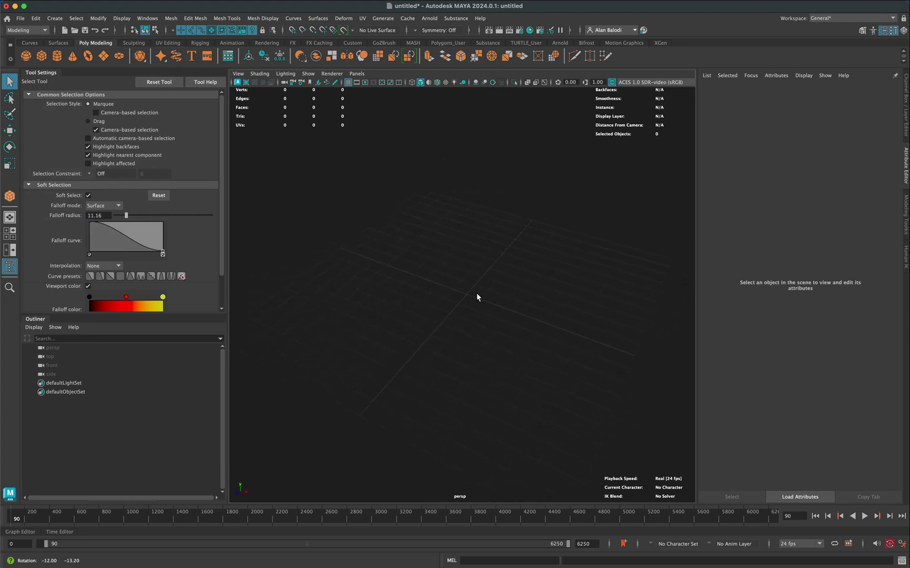
Create a polygon cube and move it away from the centre of the grid.
alt+drag(469, 294, 474, 298)
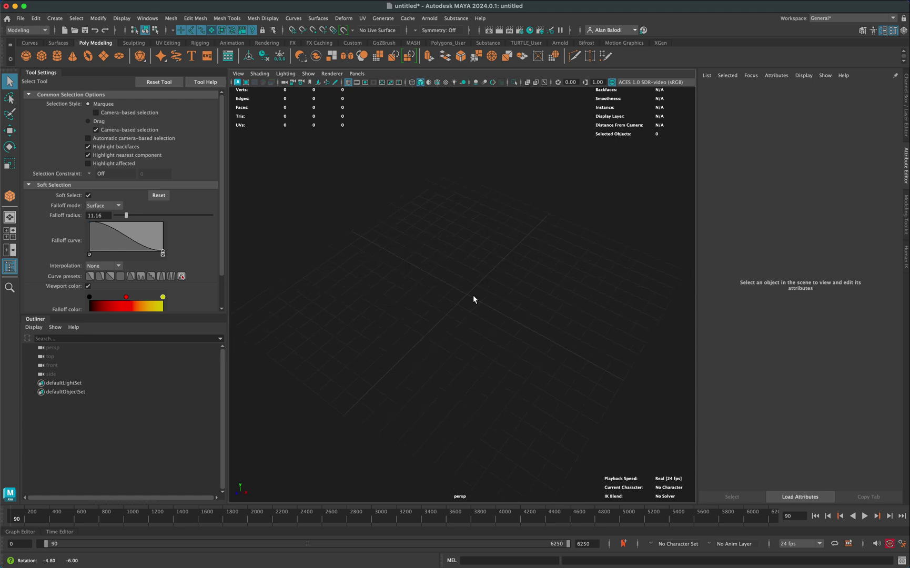
click(42, 56)
mouse_move(465, 301)
mouse_down()
mouse_move(481, 318)
mouse_move(473, 309)
mouse_up()
click(15, 131)
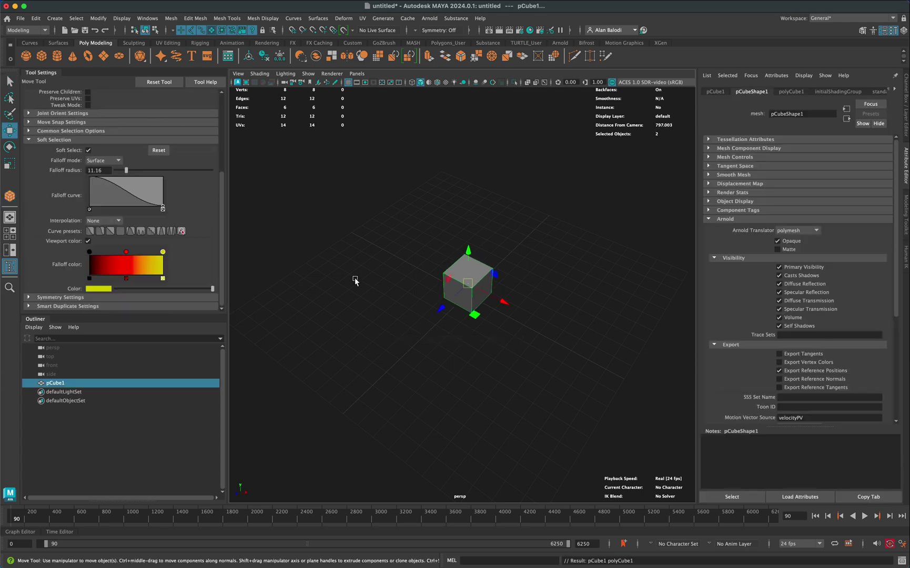
mouse_move(468, 291)
mouse_down()
mouse_move(484, 313)
mouse_move(492, 303)
mouse_move(469, 295)
mouse_up()
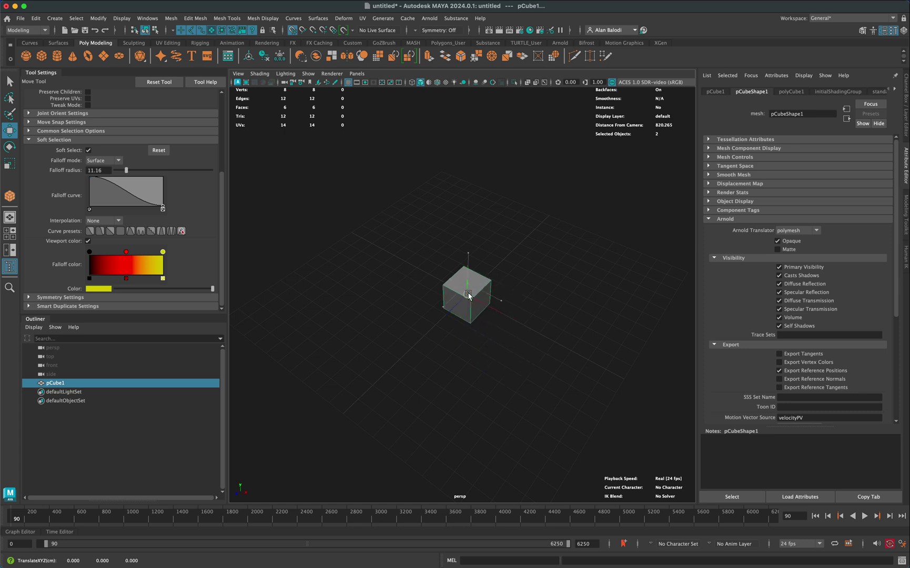
drag(469, 295, 415, 348)
Relocate the cube's pivot point to the centre of the grid.
key(d)
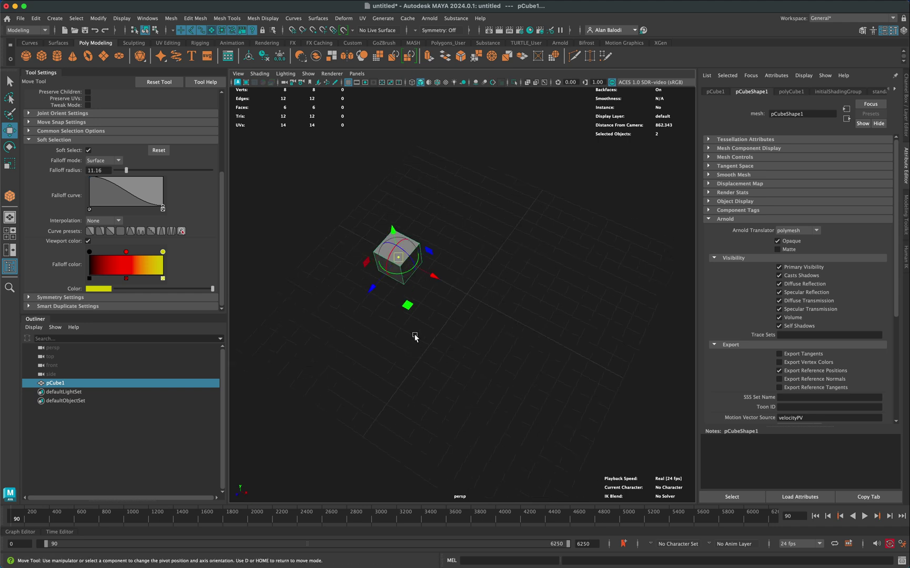
drag(398, 257, 468, 289)
mouse_move(481, 362)
alt+mouse_down()
mouse_move(473, 372)
mouse_move(480, 368)
alt+mouse_up()
alt+middle_drag(476, 368, 471, 379)
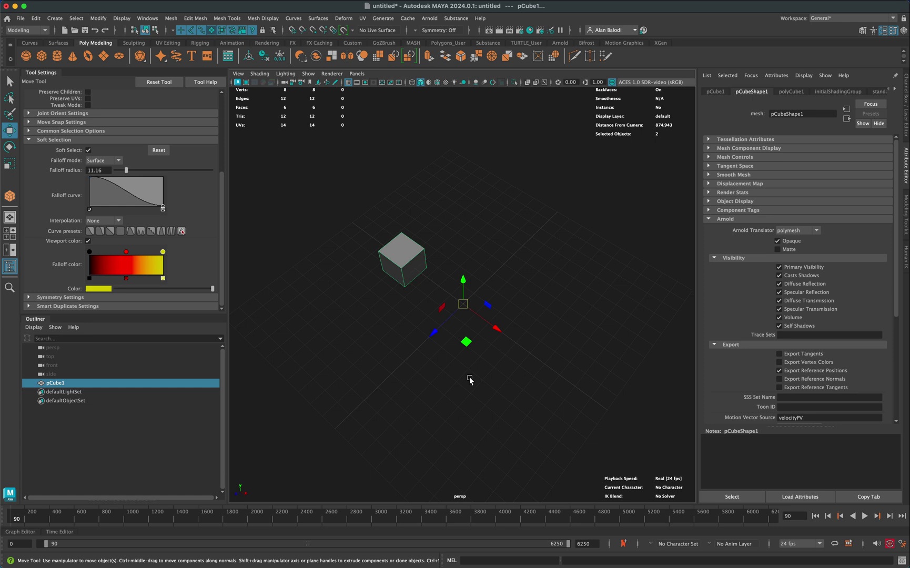
Duplicate the cube and set the Rotate tool's step snap to Relative with a value of 5.00.
key(ctrl+d)
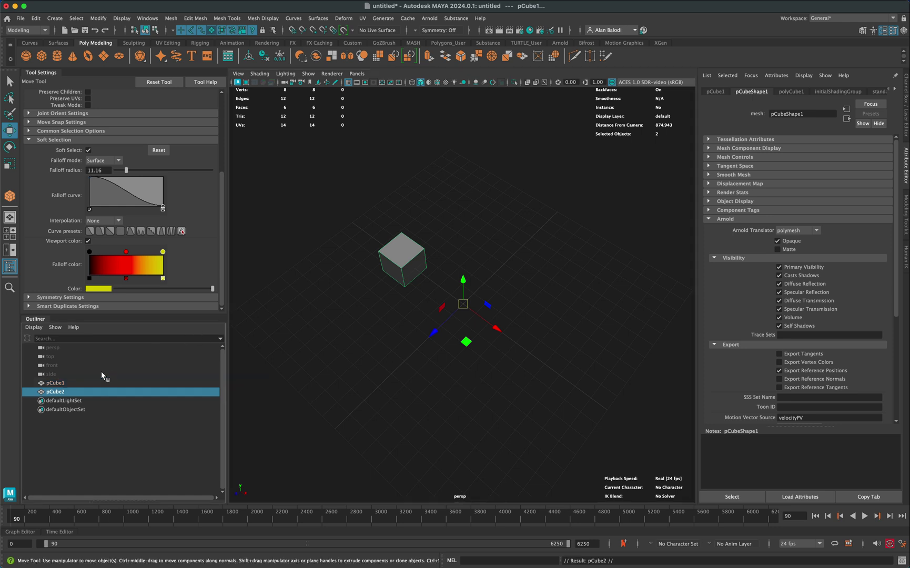
drag(51, 394, 449, 301)
click(13, 149)
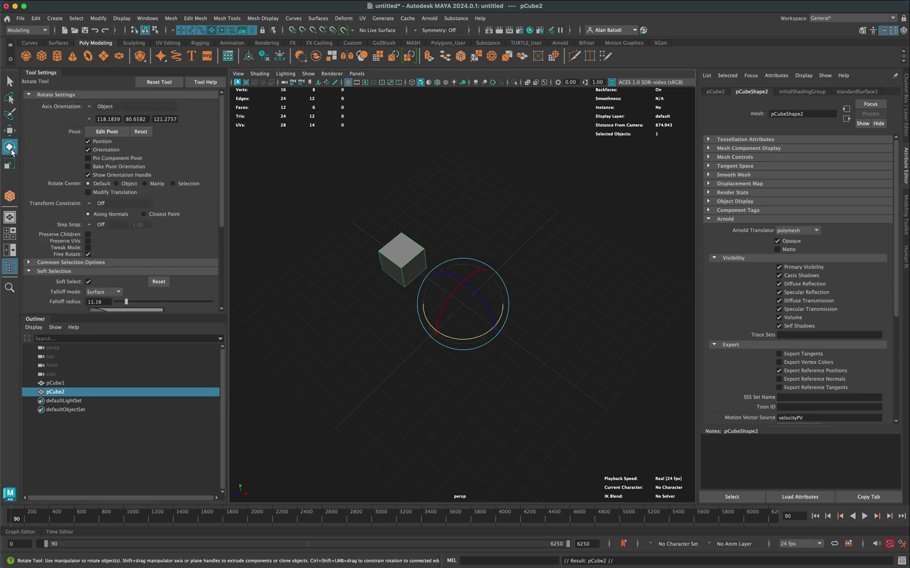
click(105, 225)
click(108, 234)
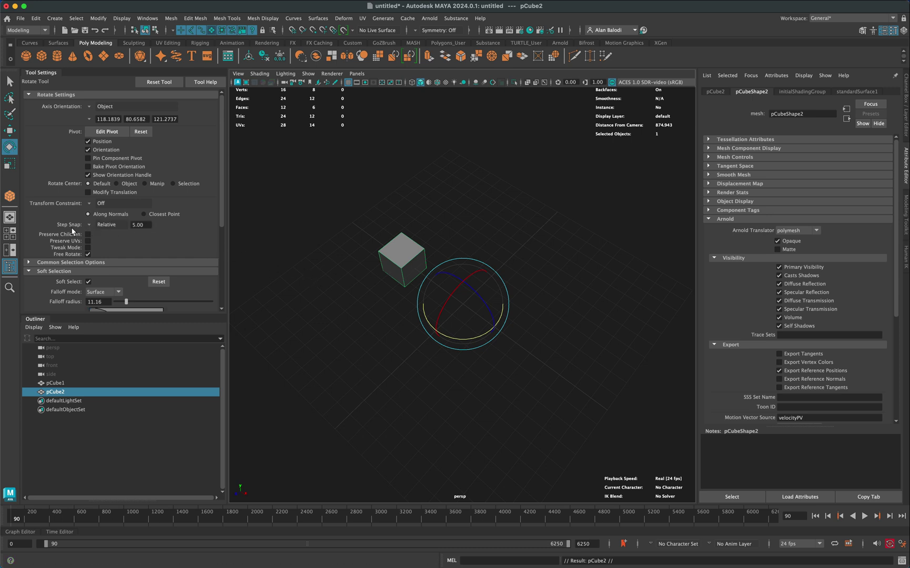
click(103, 225)
click(105, 216)
click(107, 228)
click(108, 232)
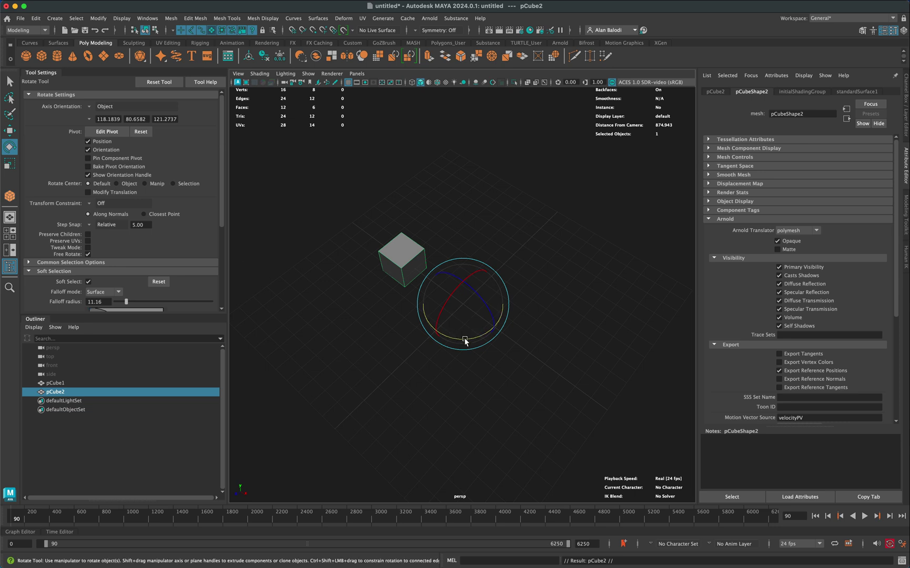
Rotate the copy -40° about the vertical Y axis and repeat the duplicate with transform to form a ring of nine cubes.
shift+drag(465, 340, 452, 342)
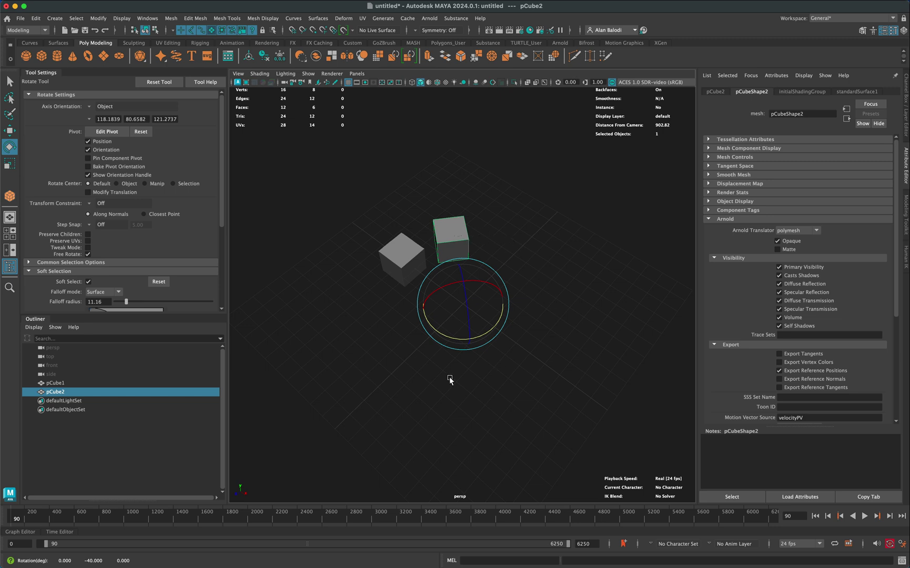
key(shift+d)
key(shift+d)
key(shift+d)
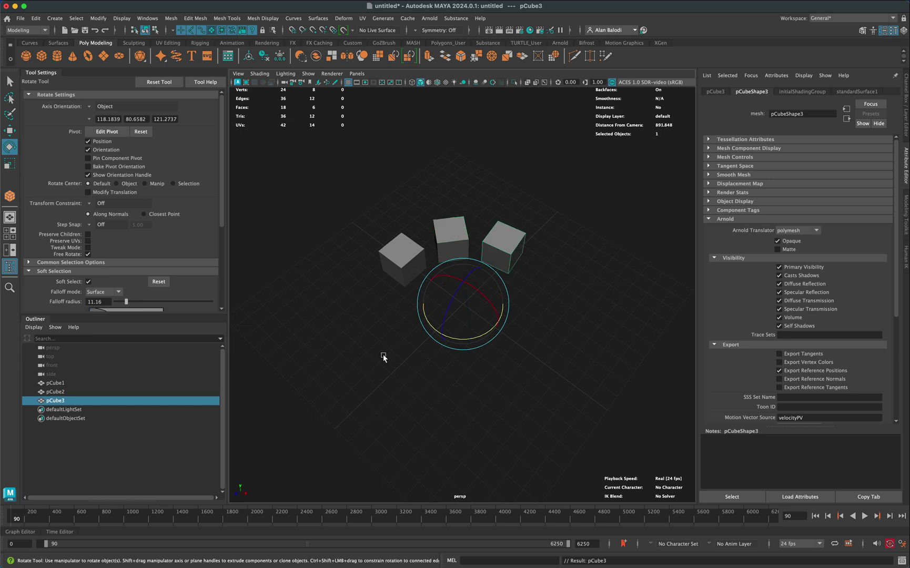
key(shift+d)
key(shift+d)
key(shift+d)
key(shift+d)
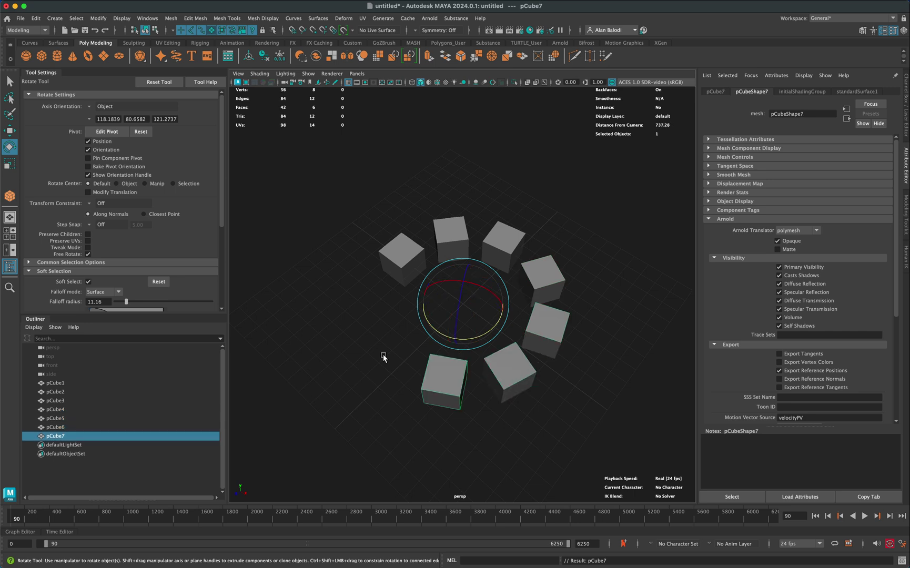
Select all nine cubes of the ring and move a duplicate of them straight up as a second layer.
alt+drag(372, 322, 395, 311)
key(q)
alt+middle_drag(311, 251, 326, 234)
alt+drag(327, 235, 629, 376)
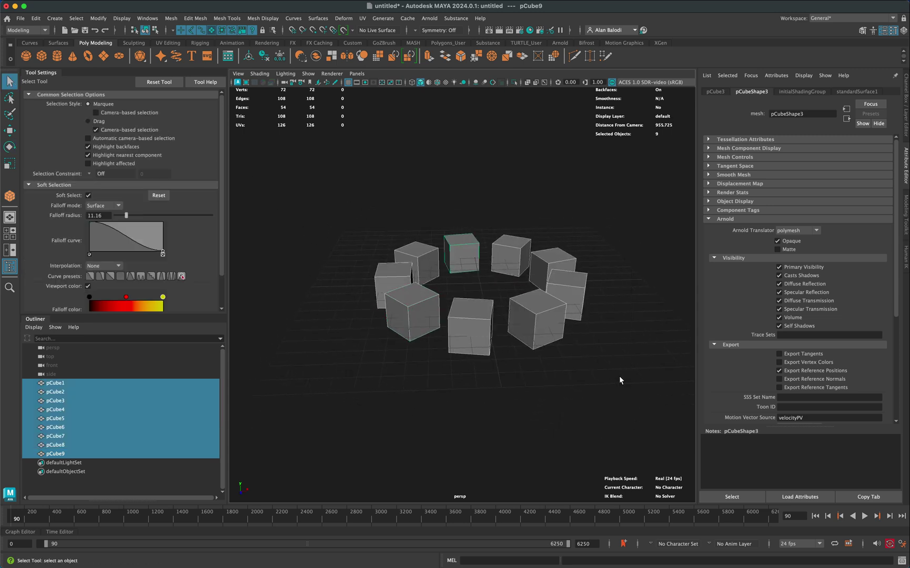
click(10, 131)
alt+drag(324, 209, 307, 211)
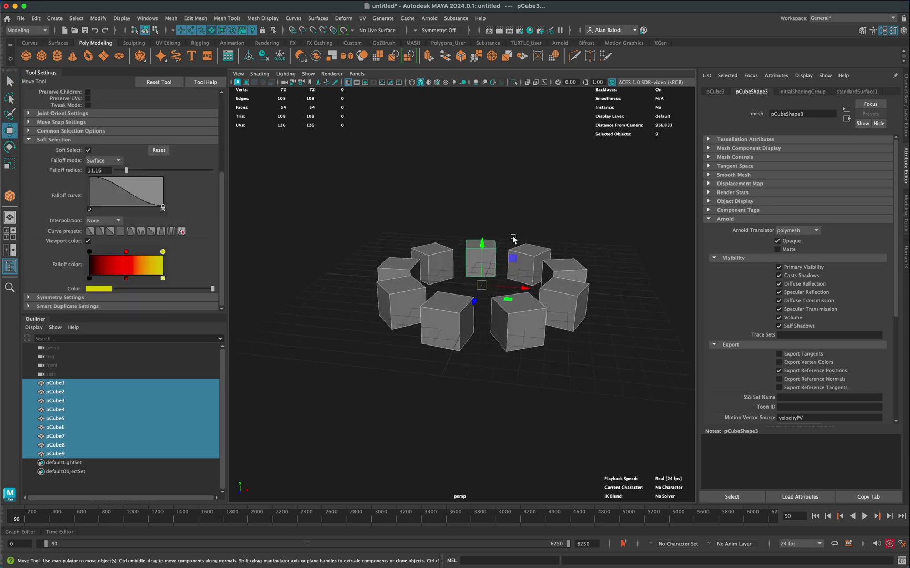
shift+drag(481, 243, 480, 200)
Repeat the upward duplicate with transform until nine rings of cubes are stacked.
alt+right_drag(363, 314, 339, 341)
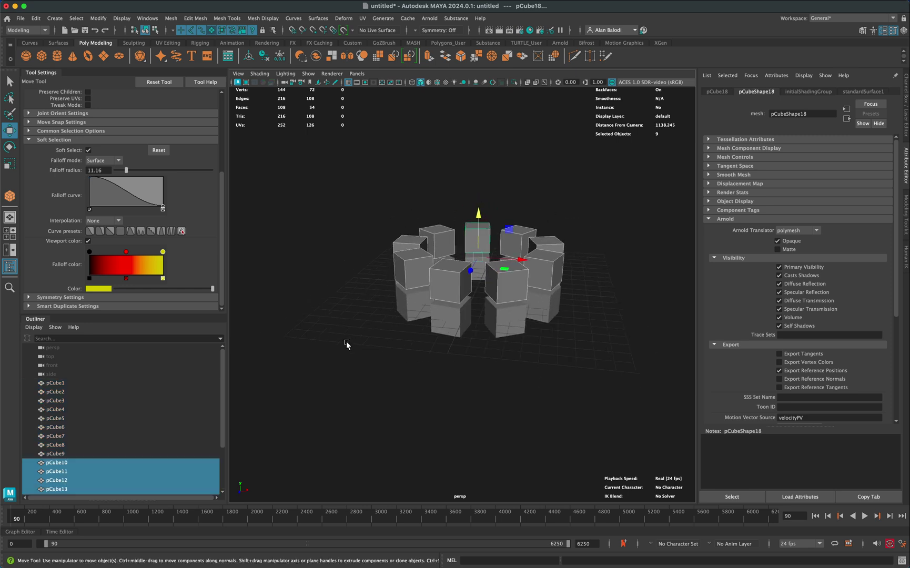
alt+drag(339, 341, 341, 348)
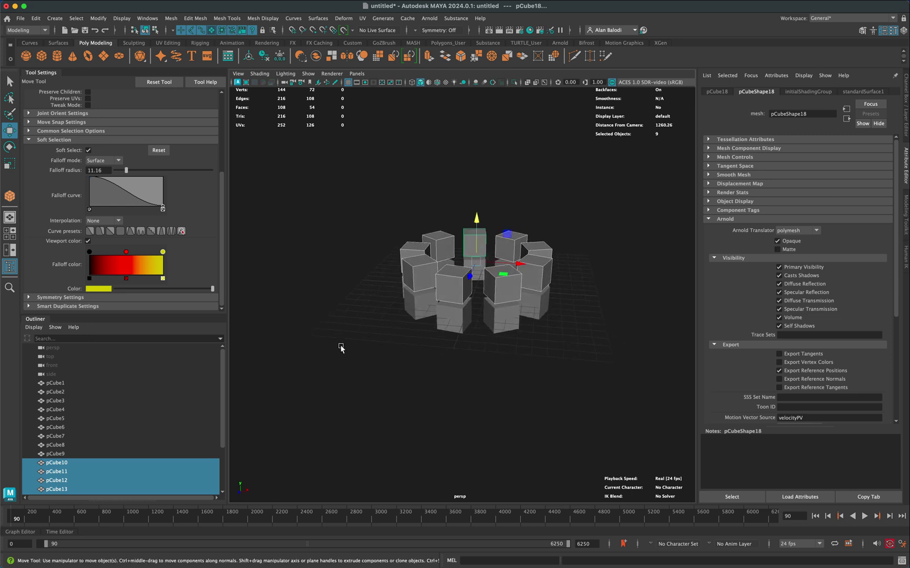
key(shift+d)
key(shift+d)
key(shift+d)
key(shift+d)
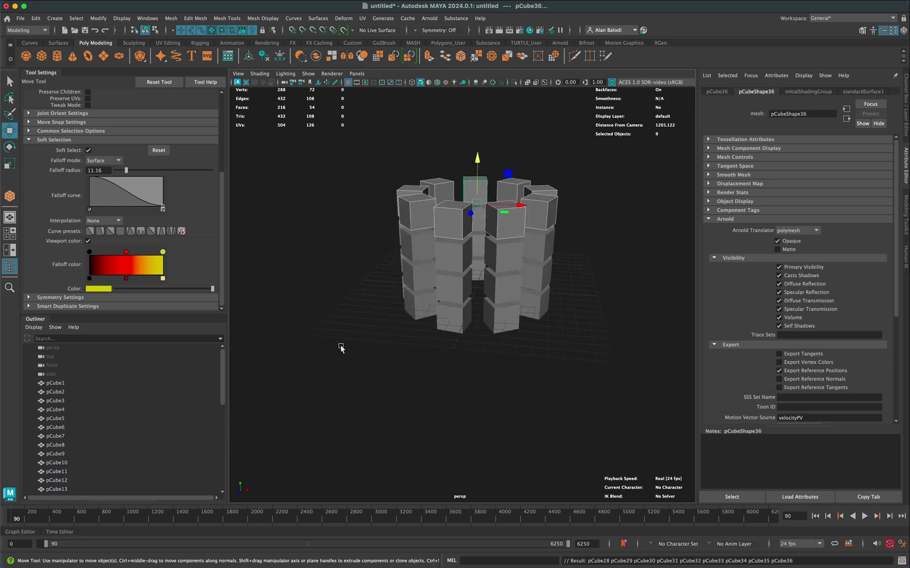
key(shift+d)
key(shift+d)
scroll(358, 383, down, 5)
key(shift+d)
Select all the stacked cubes, combine them into one mesh and delete its history.
alt+drag(361, 380, 352, 431)
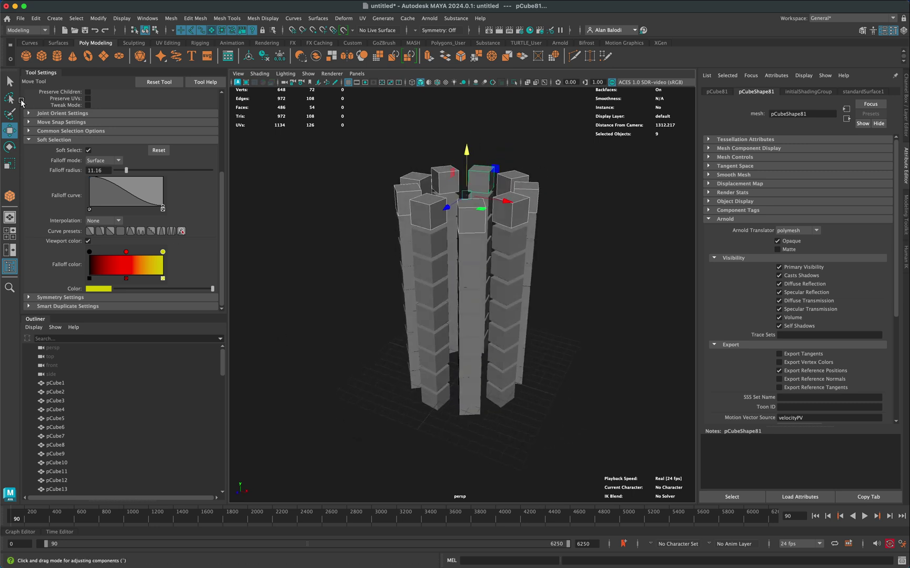
key(q)
drag(357, 145, 557, 440)
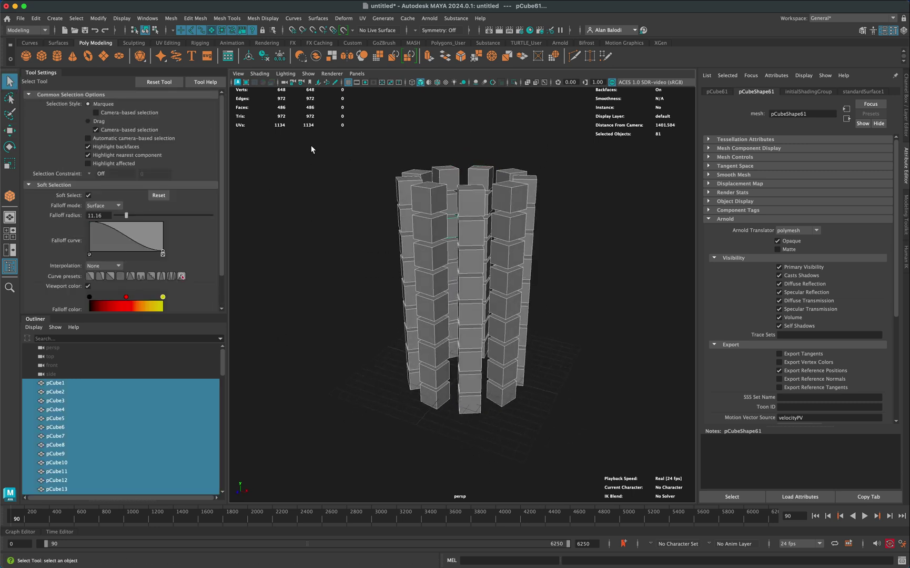
click(315, 56)
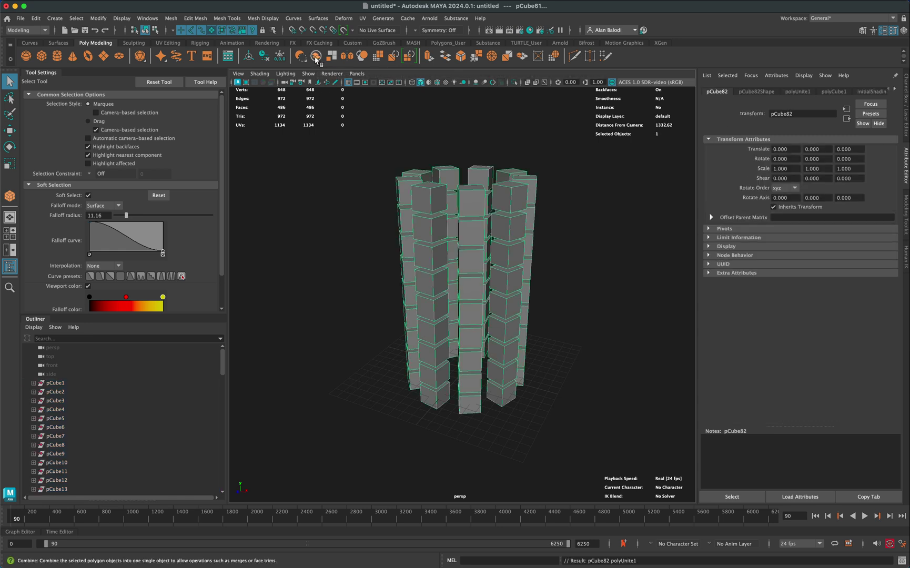
click(265, 57)
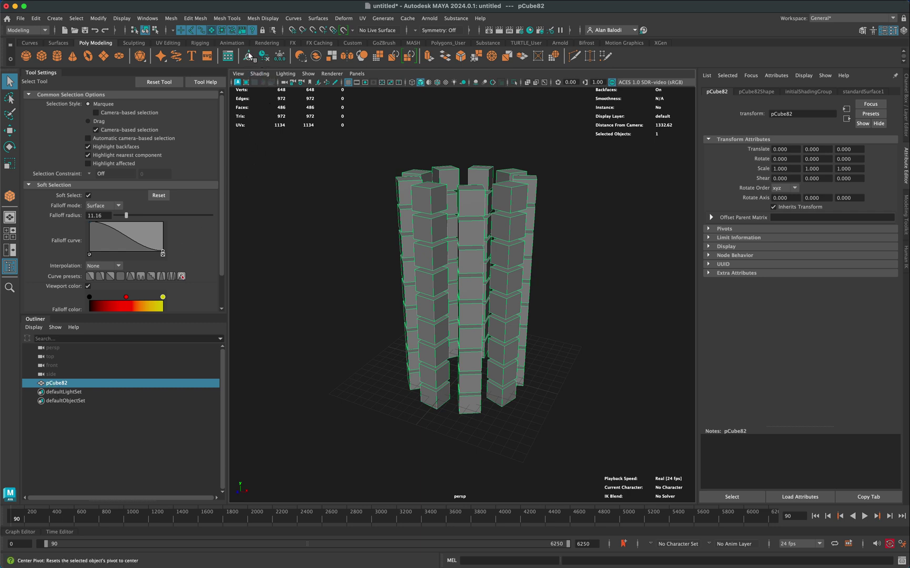
Apply a nonlinear Flare deformer to the combined mesh with Start Flare X and Start Flare Z set to 4.
alt+drag(322, 245, 345, 219)
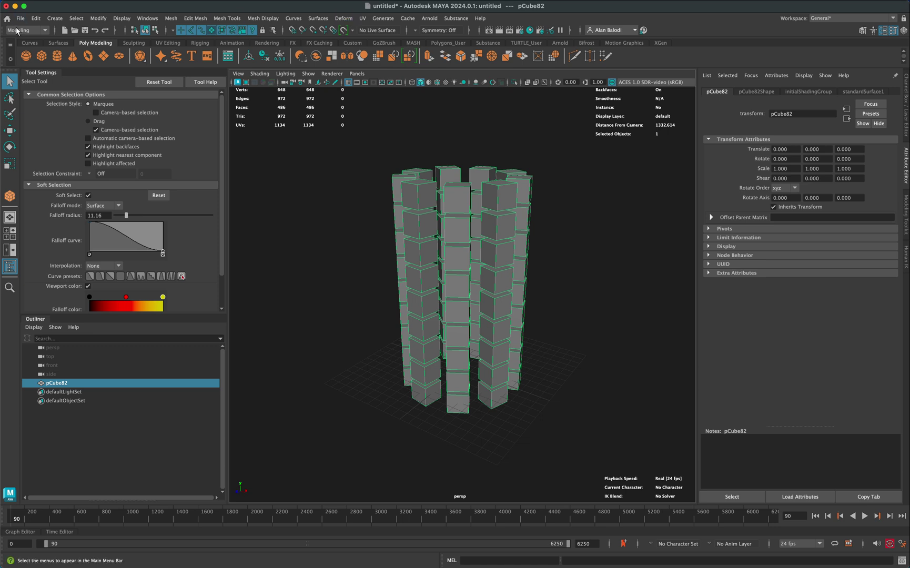
click(345, 19)
mouse_move(387, 183)
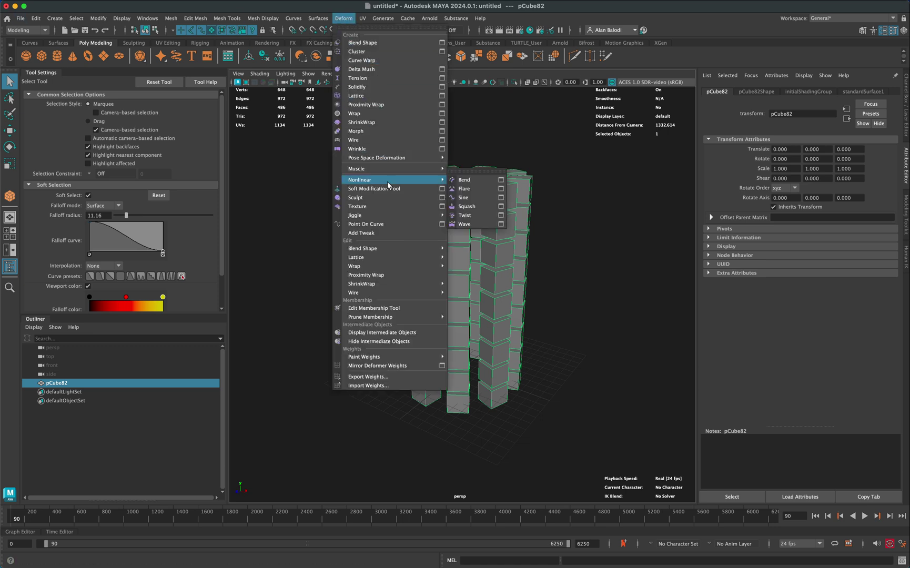
click(464, 188)
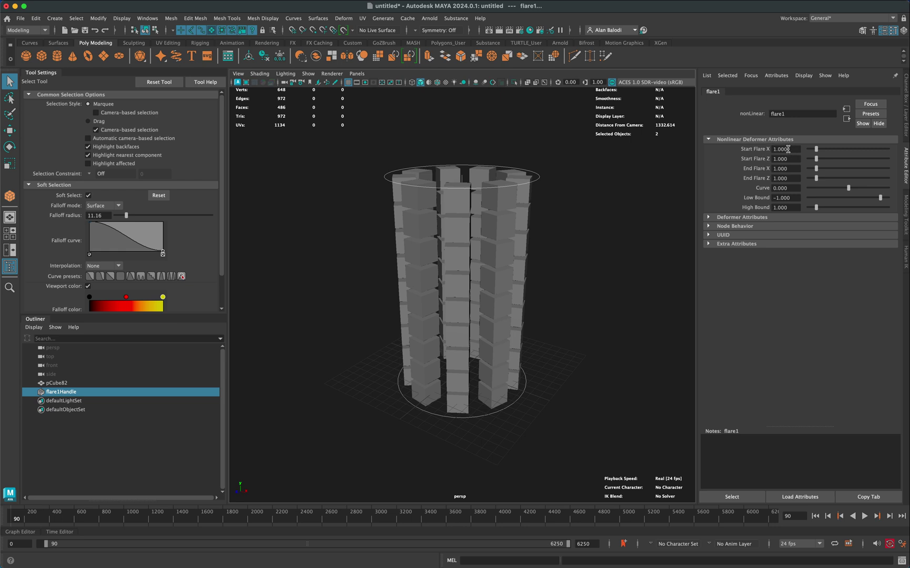
click(785, 149)
text(4)
key(Tab)
text(4)
key(Return)
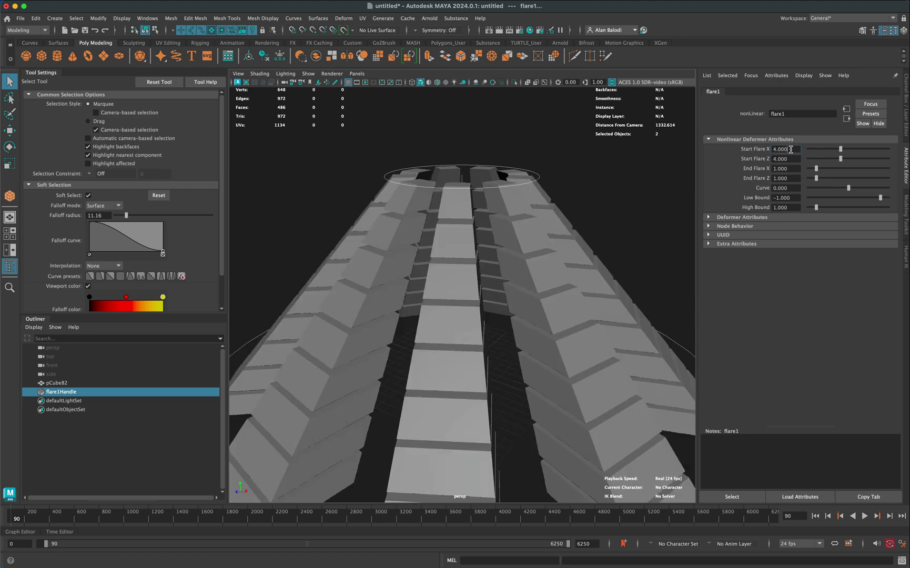
Select the flared mesh together with its deformer handle and delete the history to bake the flare.
scroll(620, 247, down, 5)
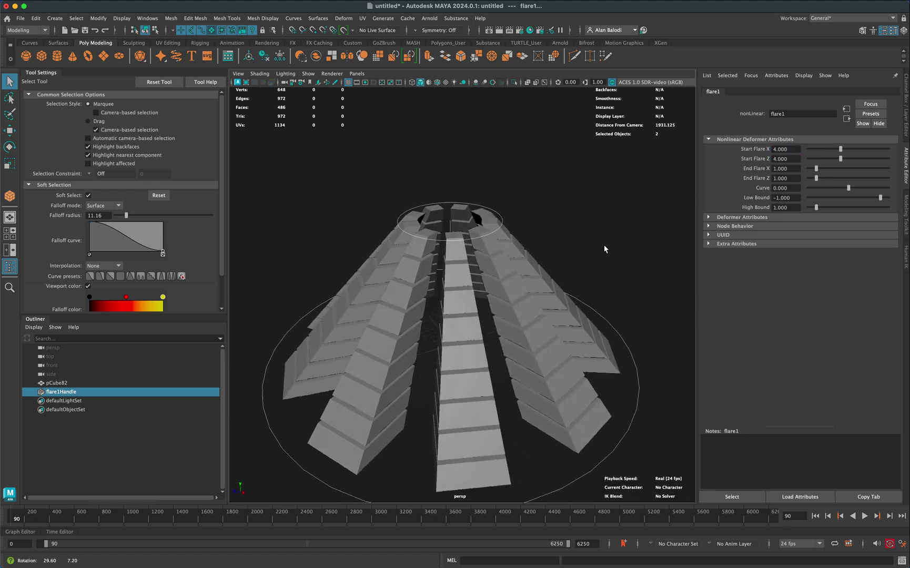
alt+drag(603, 249, 562, 179)
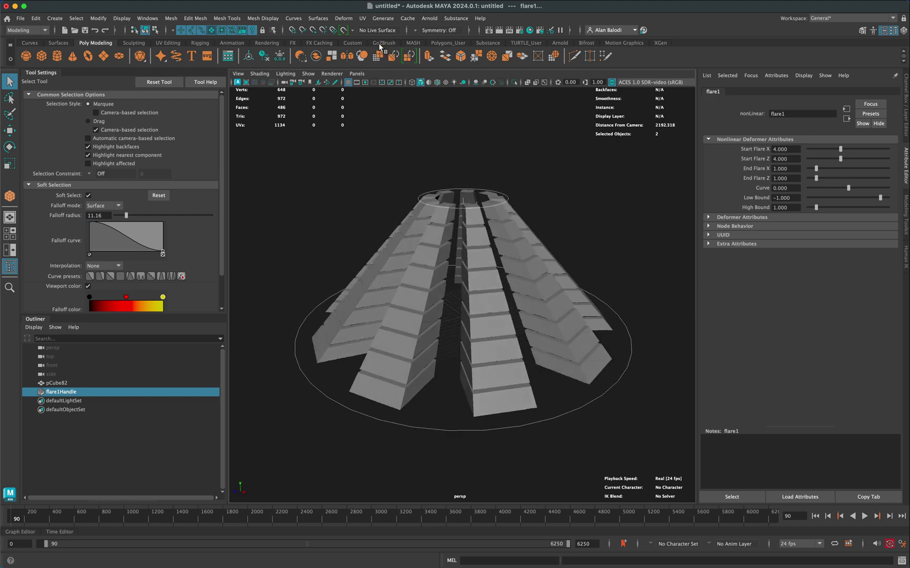
drag(278, 159, 653, 457)
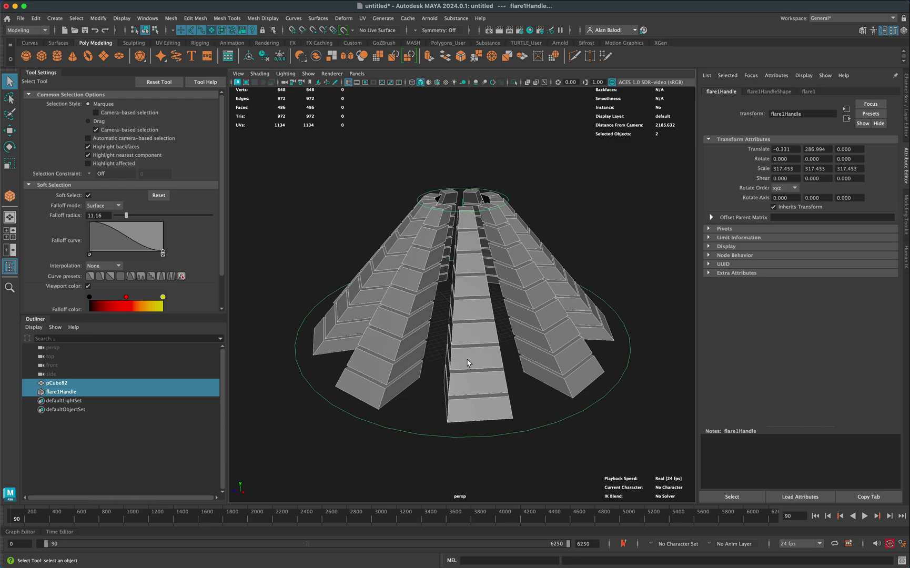
click(264, 56)
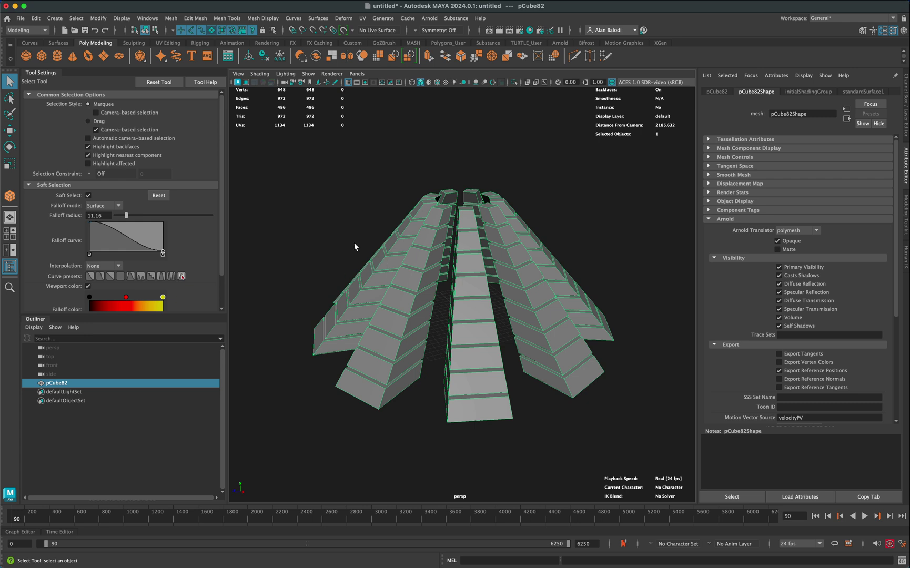
Apply a nonlinear Twist deformer to the flared mesh with a Start Angle of about 183.5.
alt+drag(353, 240, 342, 234)
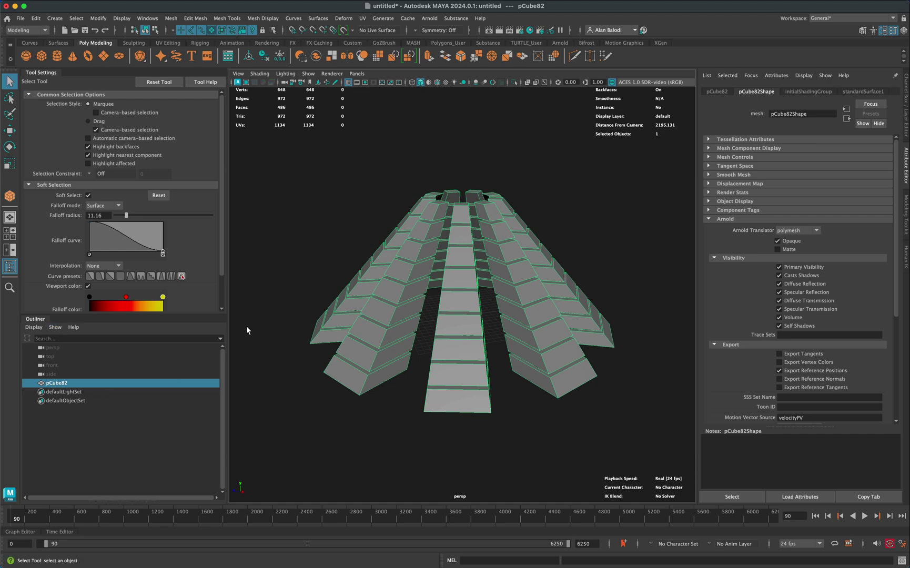
alt+drag(246, 325, 316, 279)
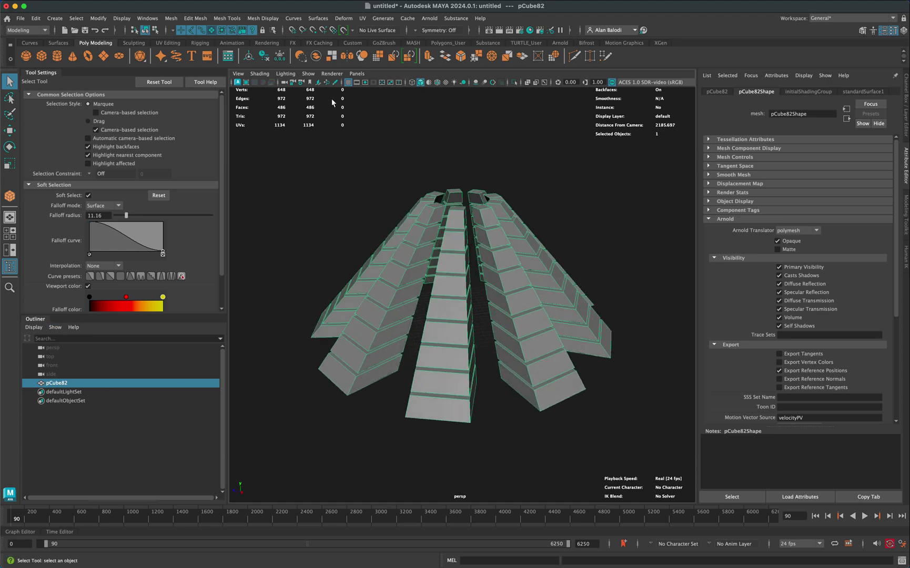
click(342, 19)
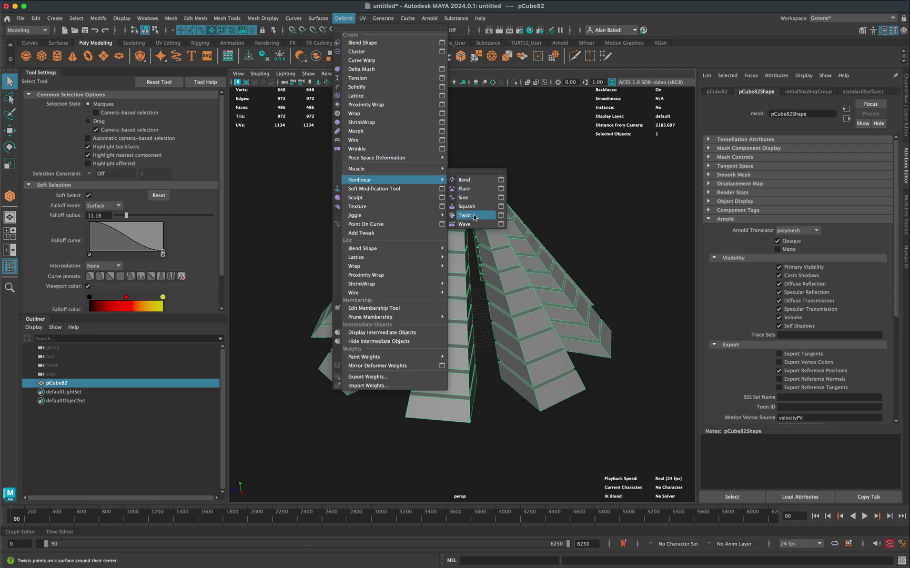
click(465, 215)
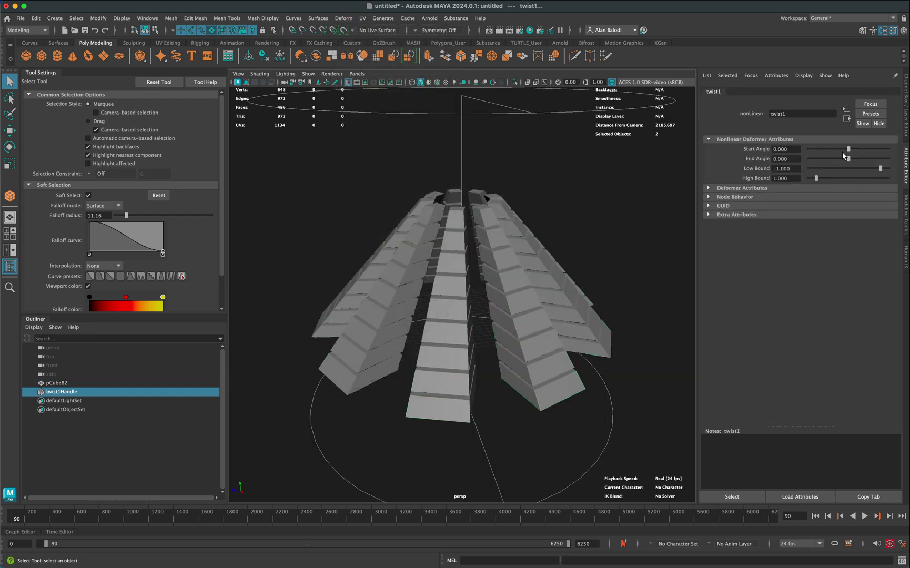
mouse_move(850, 151)
mouse_down()
mouse_move(836, 152)
mouse_move(855, 147)
mouse_up()
Select the twisted mesh along with the twist handle, delete the history to bake the twist, and clear the selection.
alt+drag(603, 219, 620, 216)
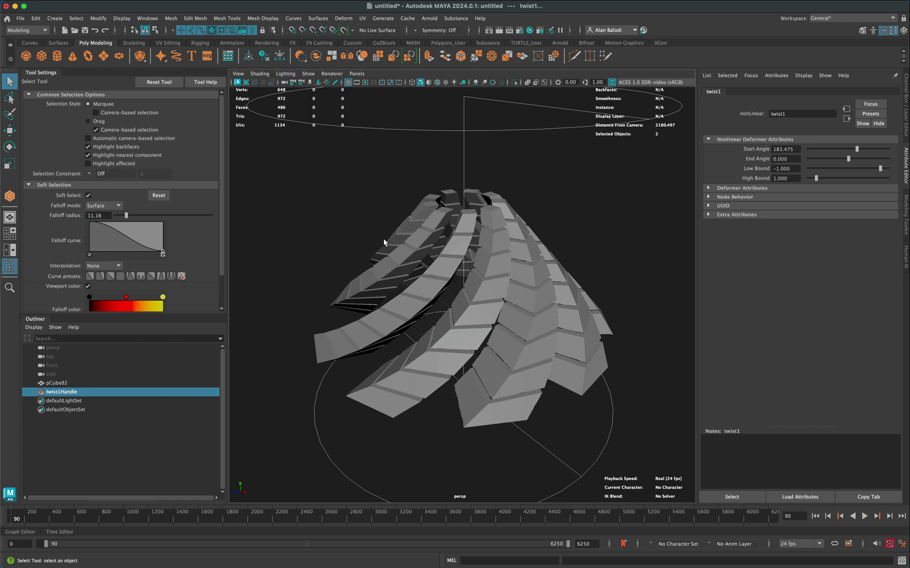
shift+click(451, 231)
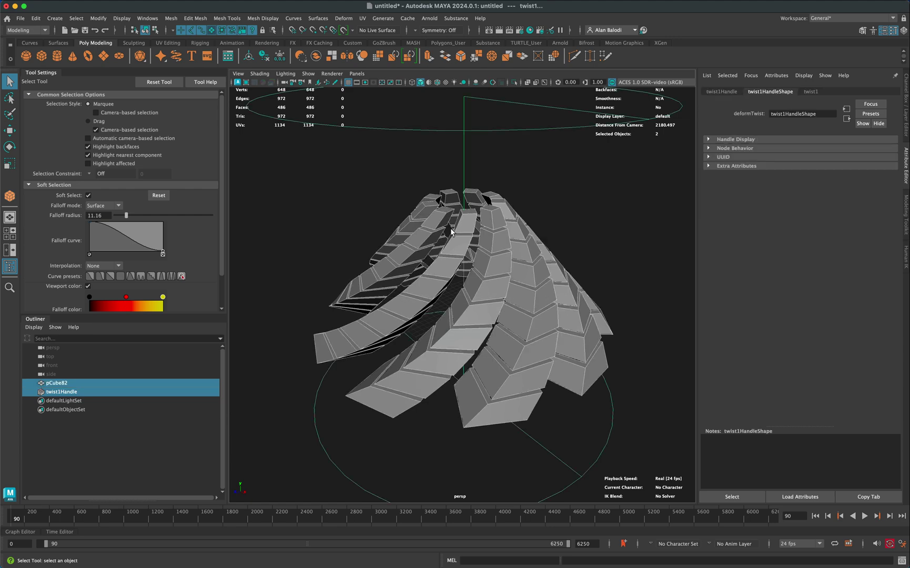
click(264, 59)
click(338, 250)
Turn on screen-space ambient occlusion in the viewport to shade the twisted mesh.
mouse_move(338, 251)
alt+mouse_down()
mouse_move(331, 250)
mouse_move(397, 261)
mouse_move(345, 255)
alt+mouse_up()
scroll(385, 267, up, 3)
scroll(384, 267, down, 2)
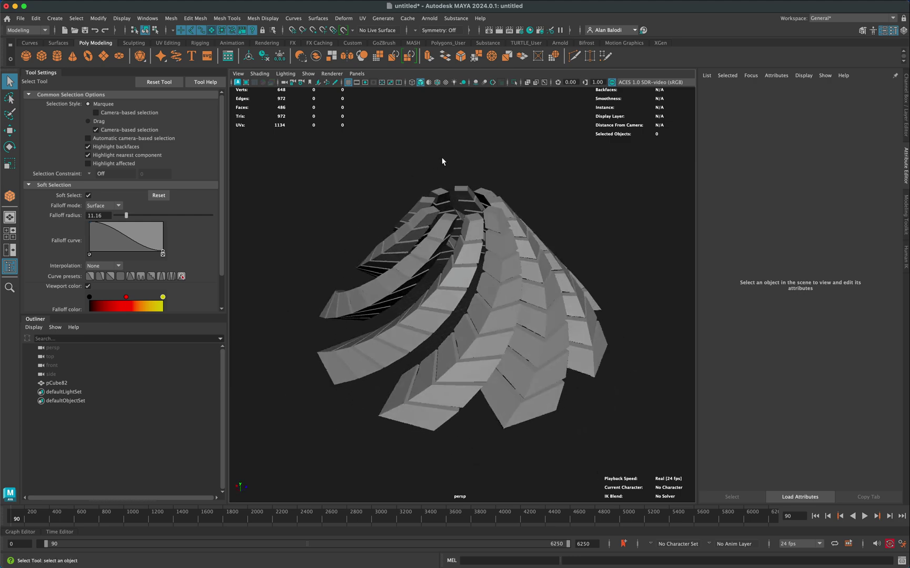
click(475, 83)
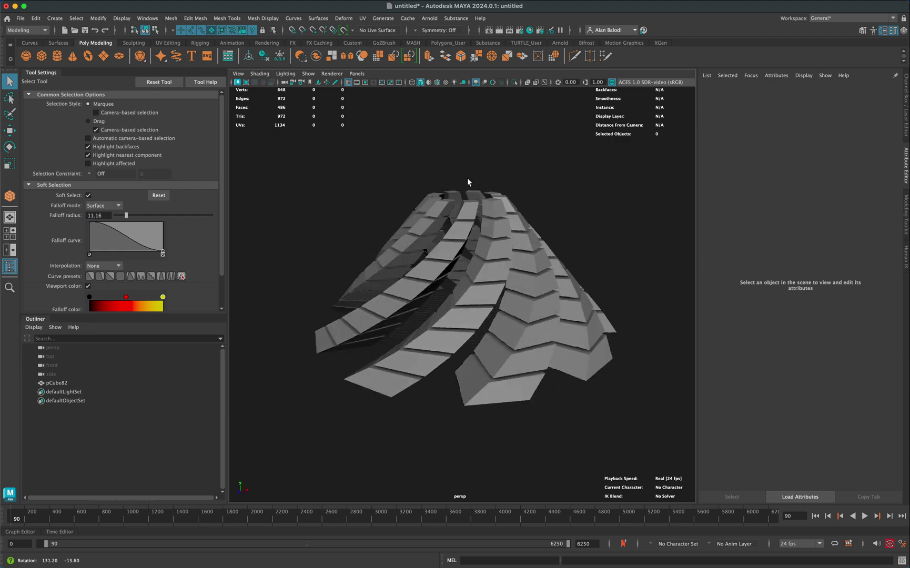